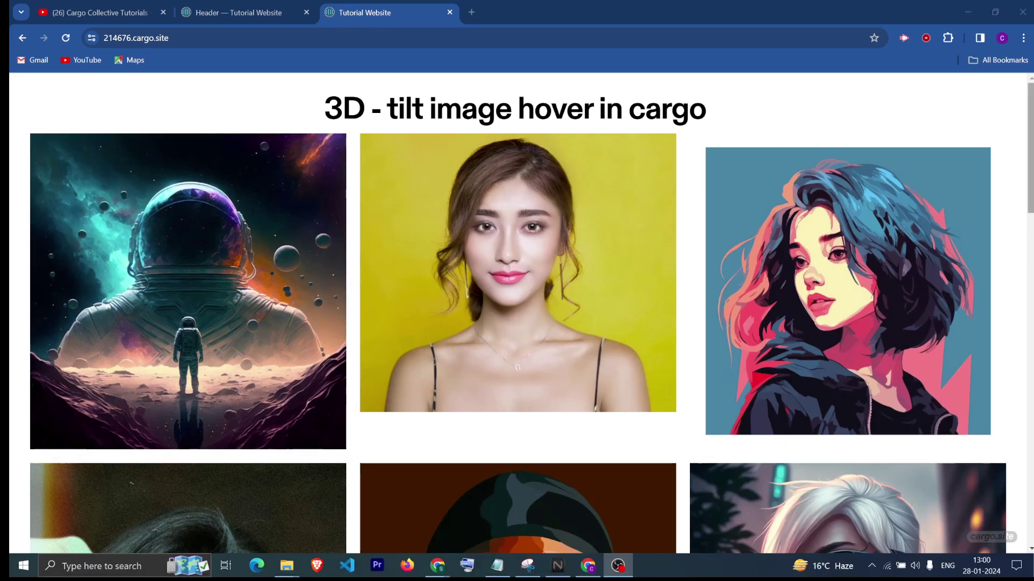
Scroll the published tutorial site, check the YouTube channel tab, then return to the site.
{"action": "scroll", "coordinate": [517, 313], "scroll_direction": "down", "scroll_amount": 3}
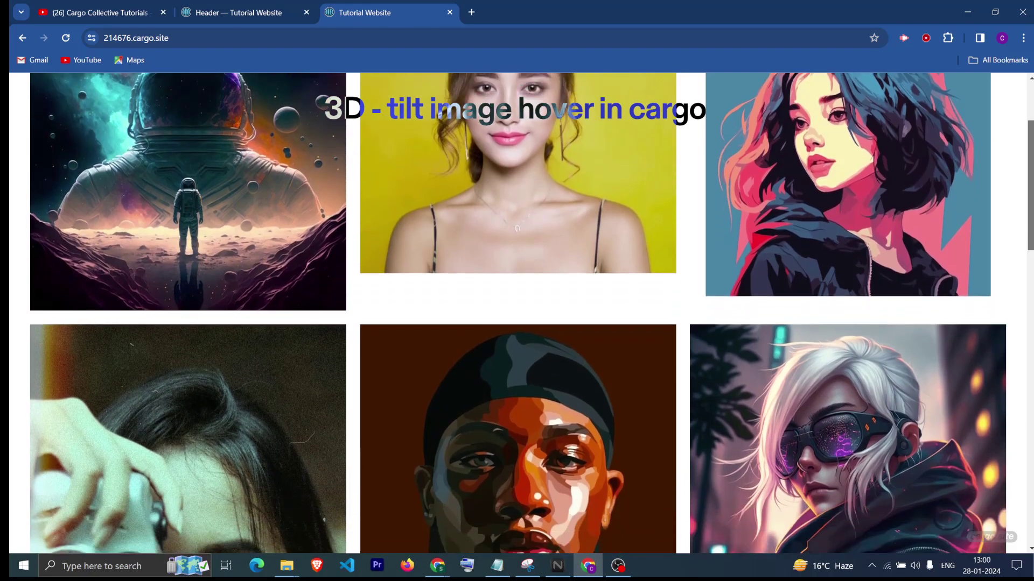
{"action": "scroll", "coordinate": [1028, 251], "scroll_direction": "down", "scroll_amount": 10}
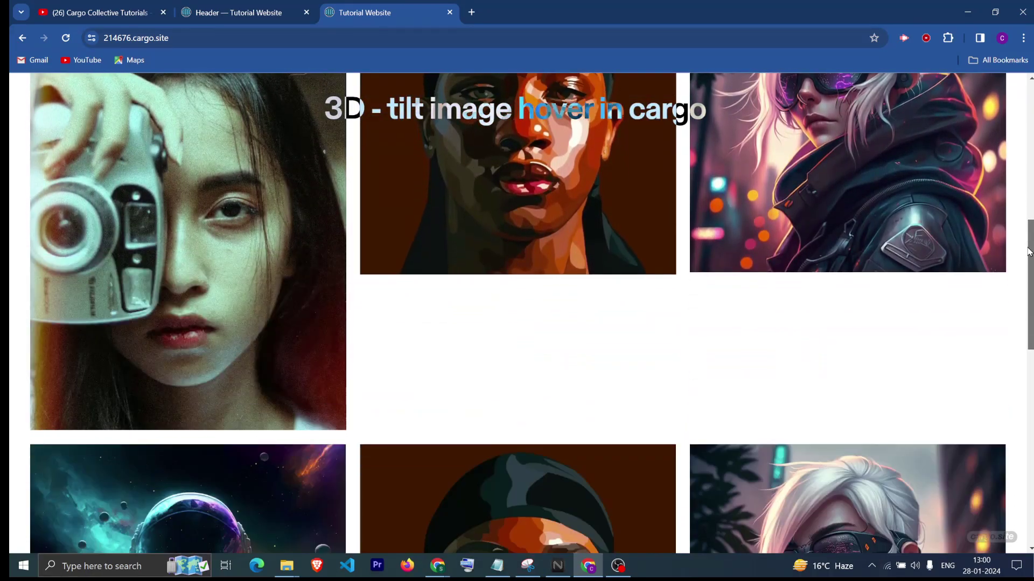
{"action": "left_click_drag", "start_coordinate": [1028, 251], "coordinate": [1026, 115]}
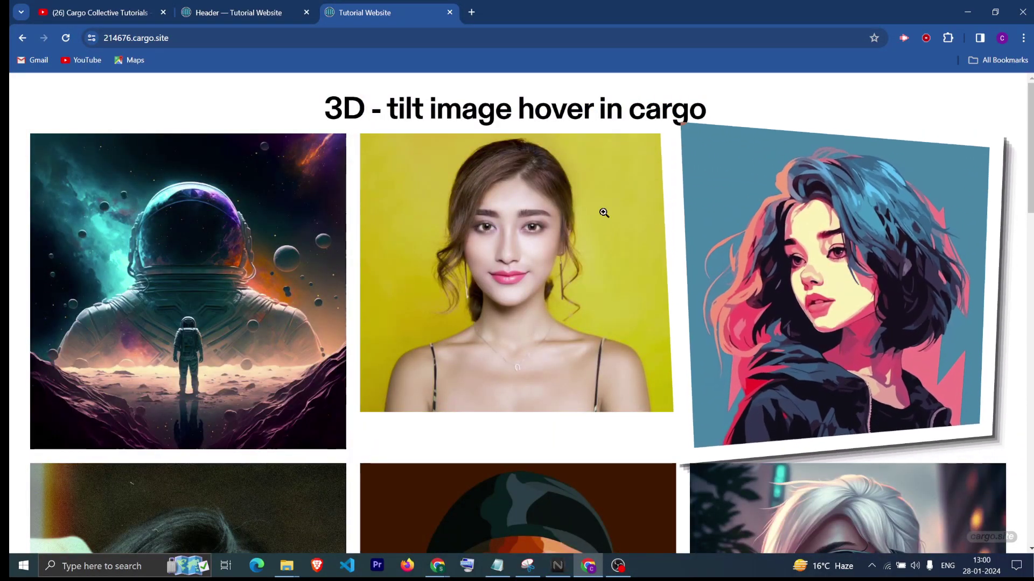
{"action": "key", "text": "ctrl+1"}
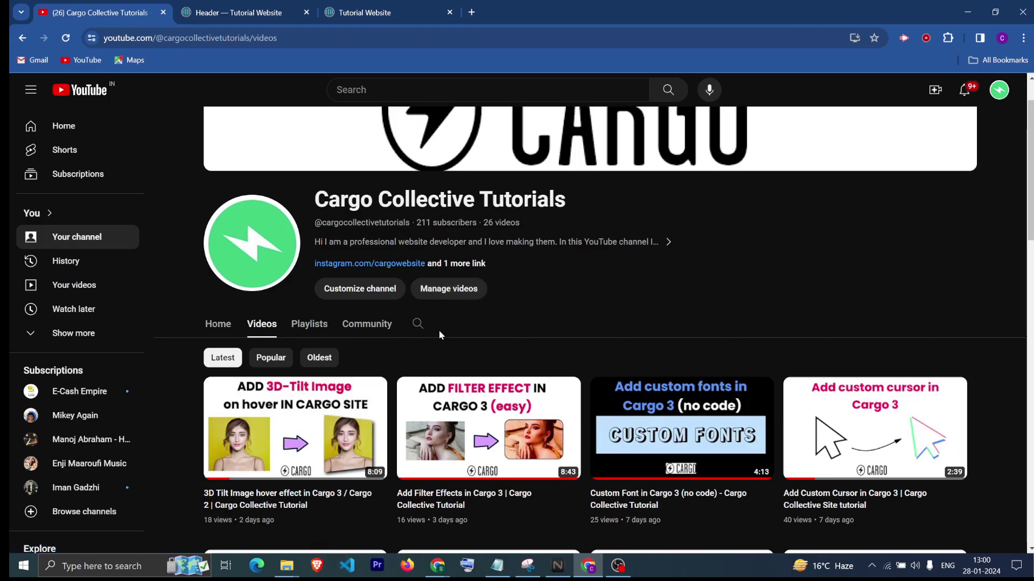
{"action": "left_click", "coordinate": [385, 12]}
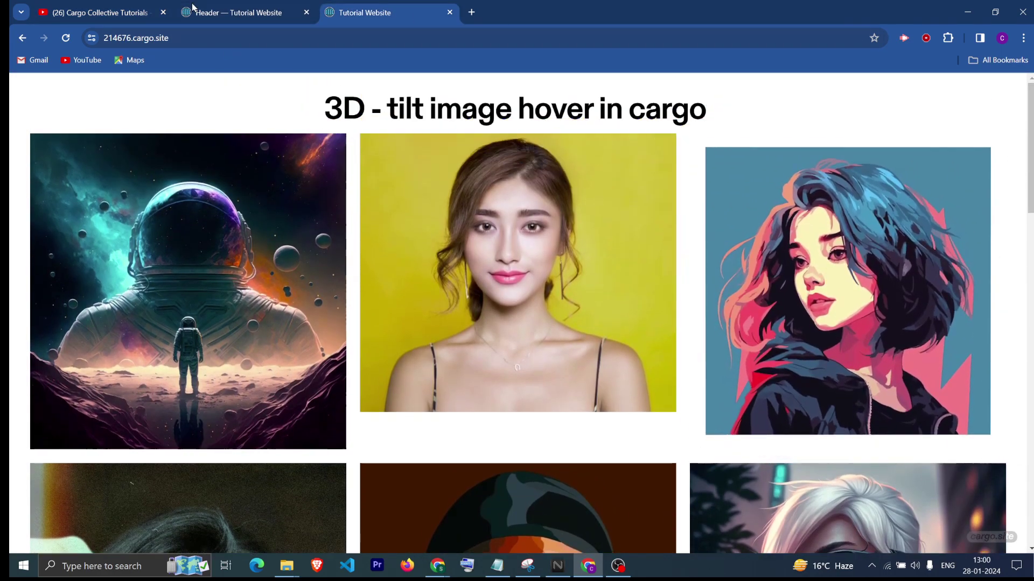
In the Cargo editor, open the main page from the Pages list.
{"action": "left_click", "coordinate": [237, 10]}
{"action": "left_click", "coordinate": [905, 84]}
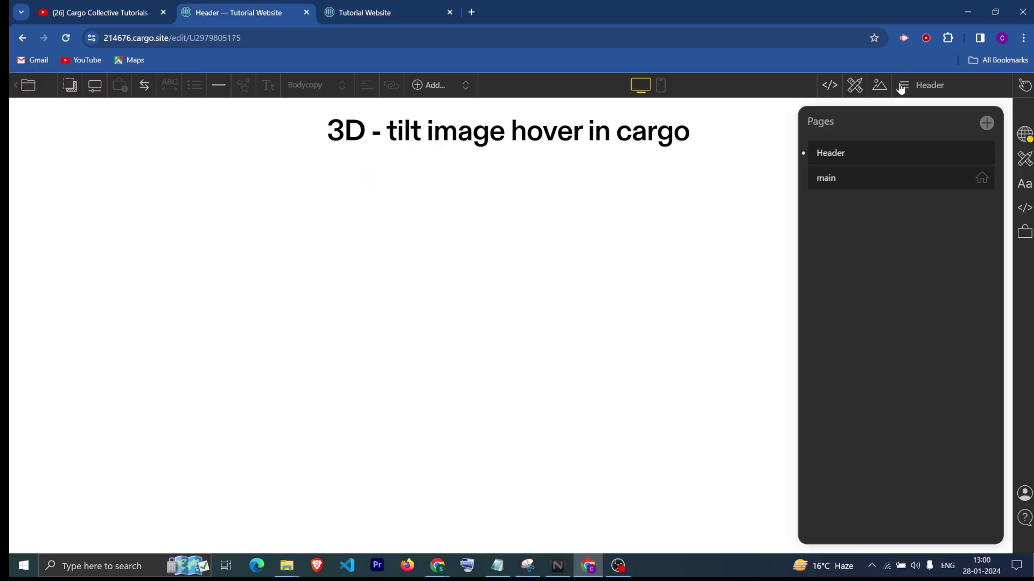
{"action": "left_click", "coordinate": [850, 179]}
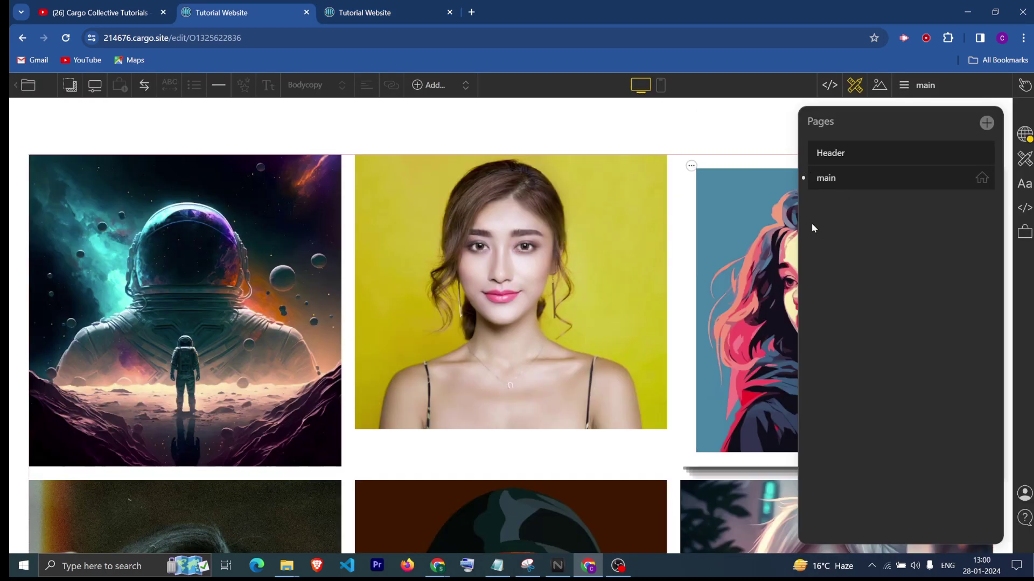
{"action": "scroll", "coordinate": [719, 275], "scroll_direction": "down", "scroll_amount": 8}
{"action": "scroll", "coordinate": [719, 274], "scroll_direction": "up", "scroll_amount": 8}
Return to the Header page and open its page options menu from the Pages list.
{"action": "left_click", "coordinate": [853, 155]}
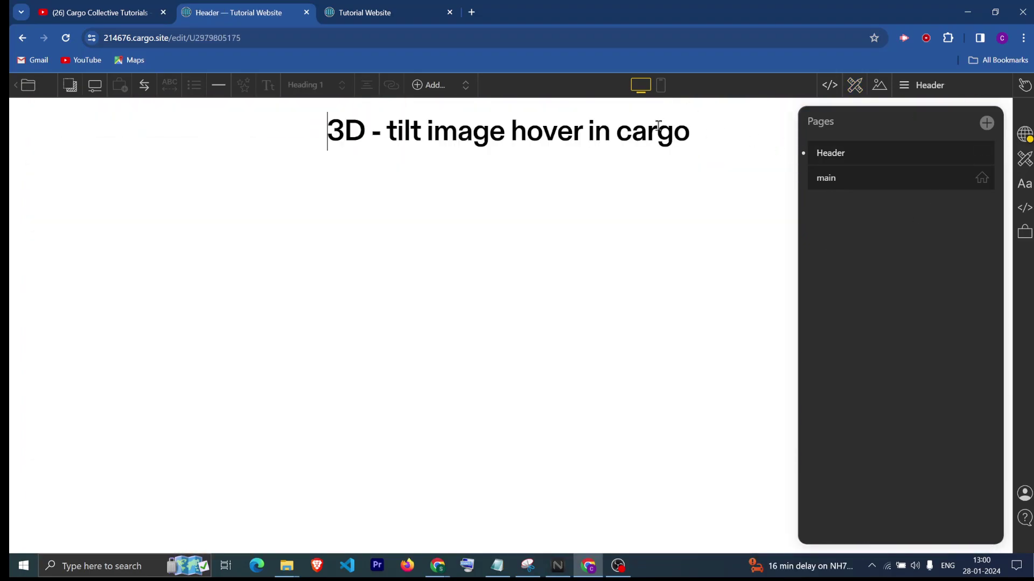
{"action": "left_click", "coordinate": [694, 132]}
{"action": "left_click_drag", "start_coordinate": [695, 132], "coordinate": [312, 130]}
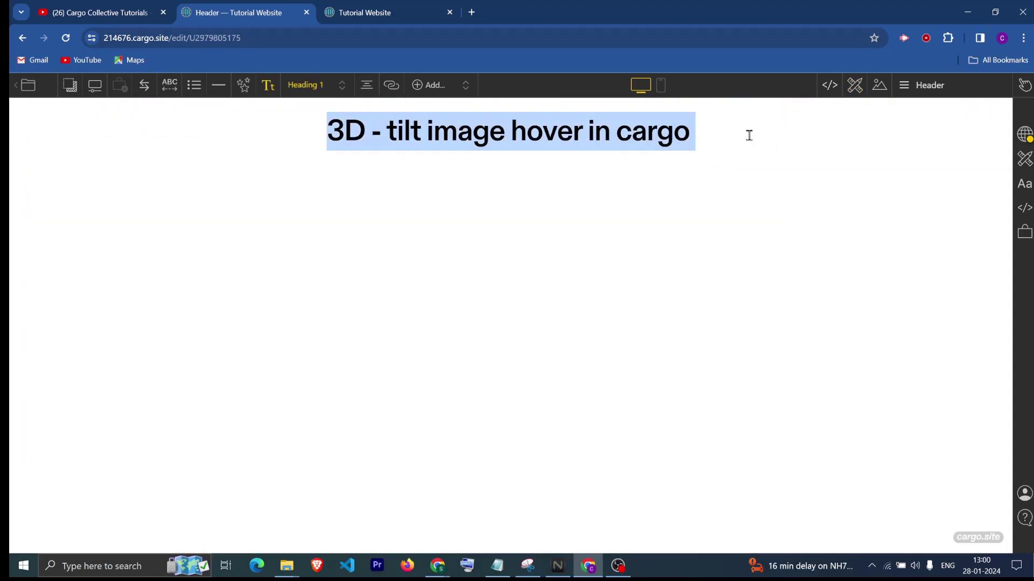
{"action": "left_click", "coordinate": [915, 85]}
{"action": "left_click", "coordinate": [708, 127]}
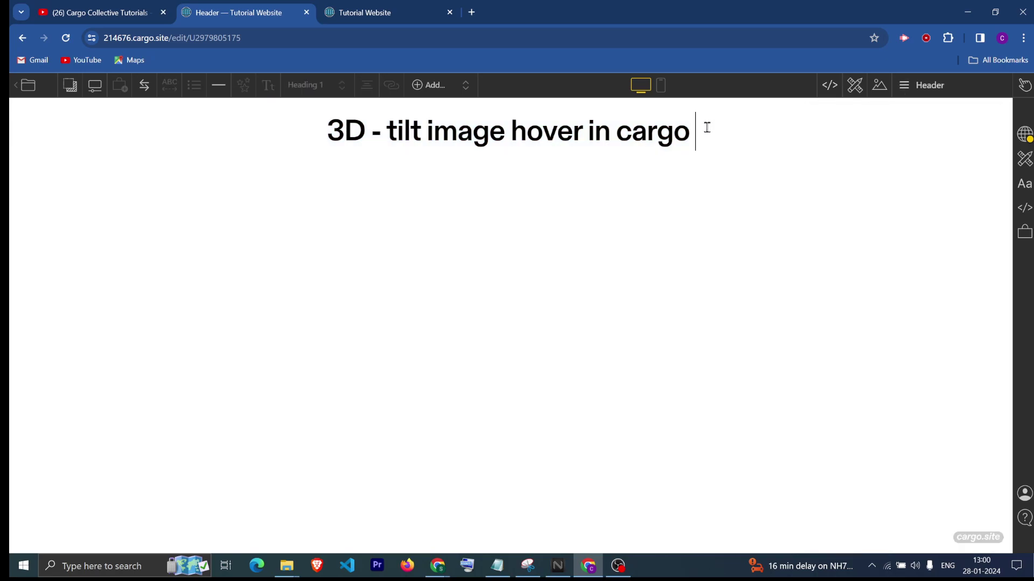
{"action": "left_click", "coordinate": [897, 86]}
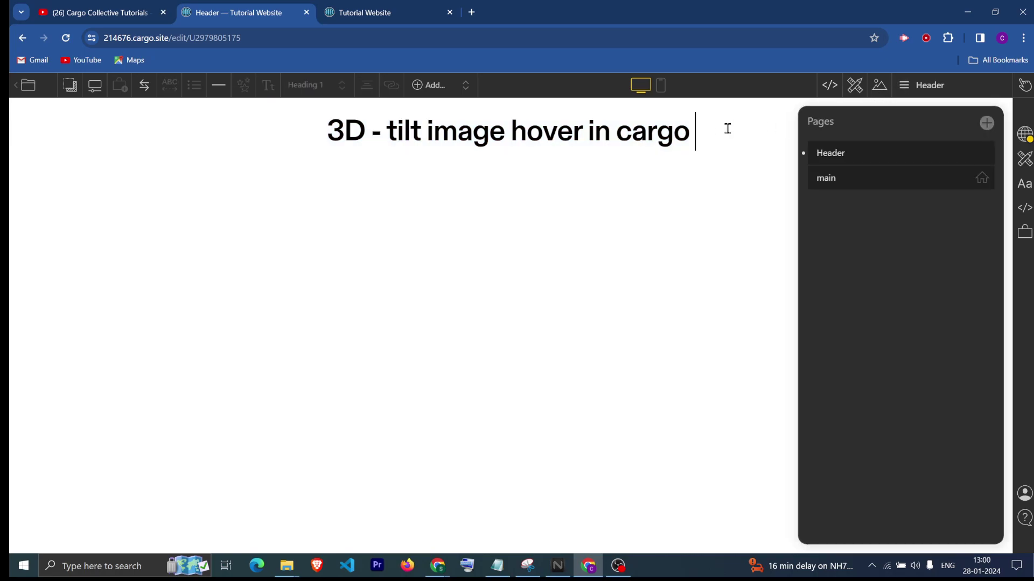
{"action": "left_click", "coordinate": [981, 153]}
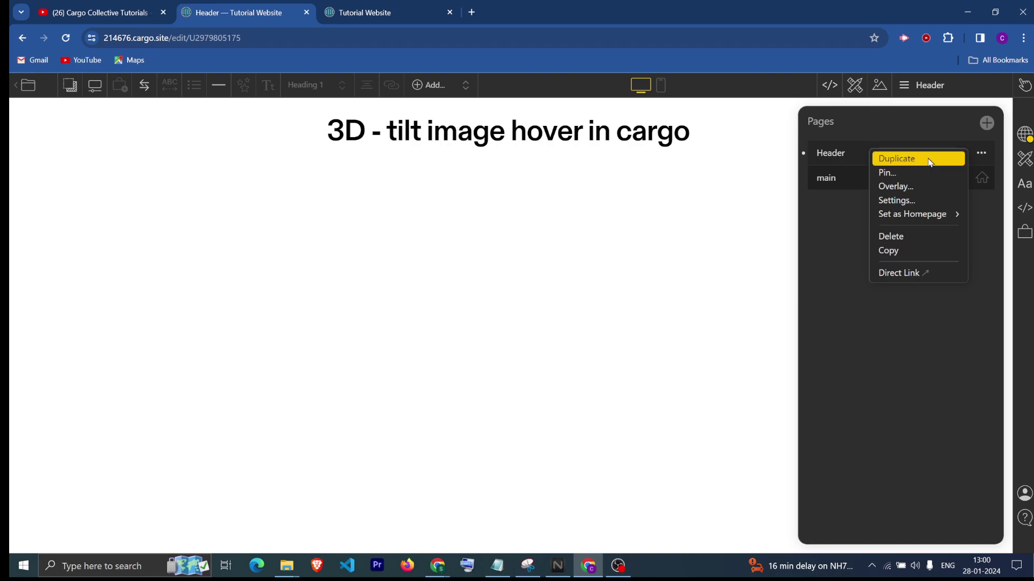
Pin the Header page with Fix in place enabled.
{"action": "left_click", "coordinate": [887, 173]}
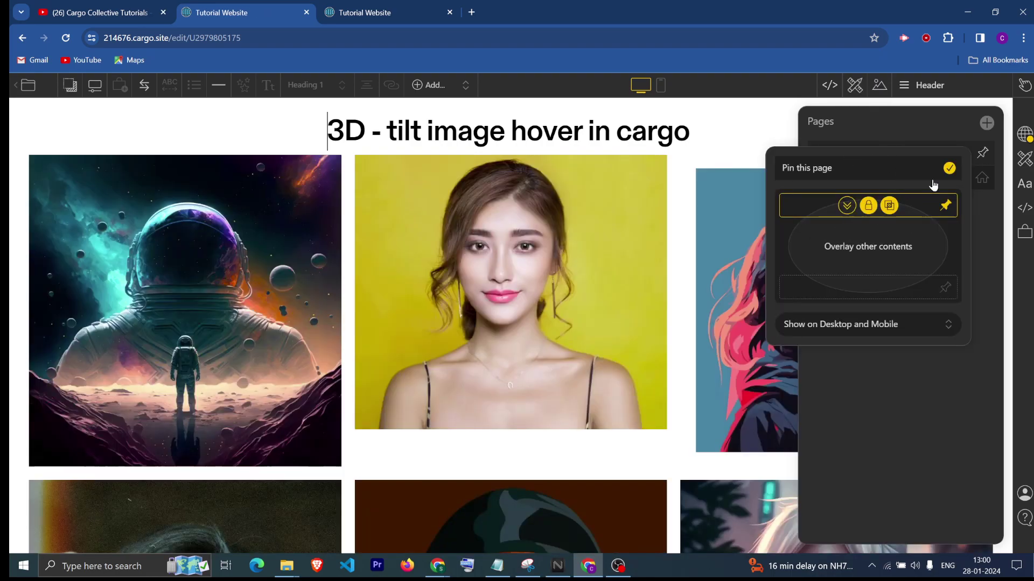
{"action": "scroll", "coordinate": [723, 264], "scroll_direction": "down", "scroll_amount": 6}
{"action": "left_click", "coordinate": [868, 205]}
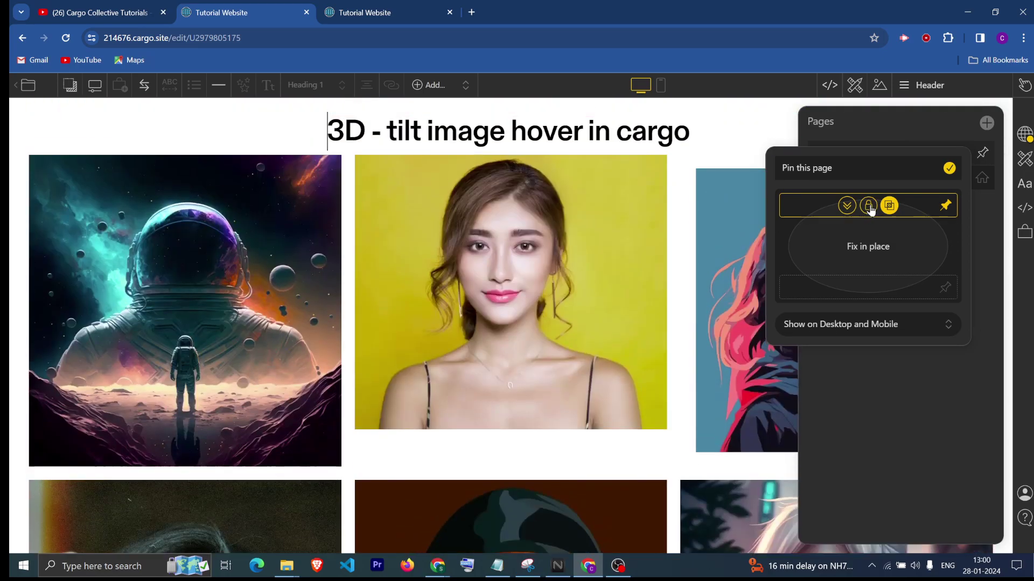
{"action": "scroll", "coordinate": [603, 302], "scroll_direction": "down", "scroll_amount": 3}
{"action": "scroll", "coordinate": [608, 302], "scroll_direction": "up", "scroll_amount": 3}
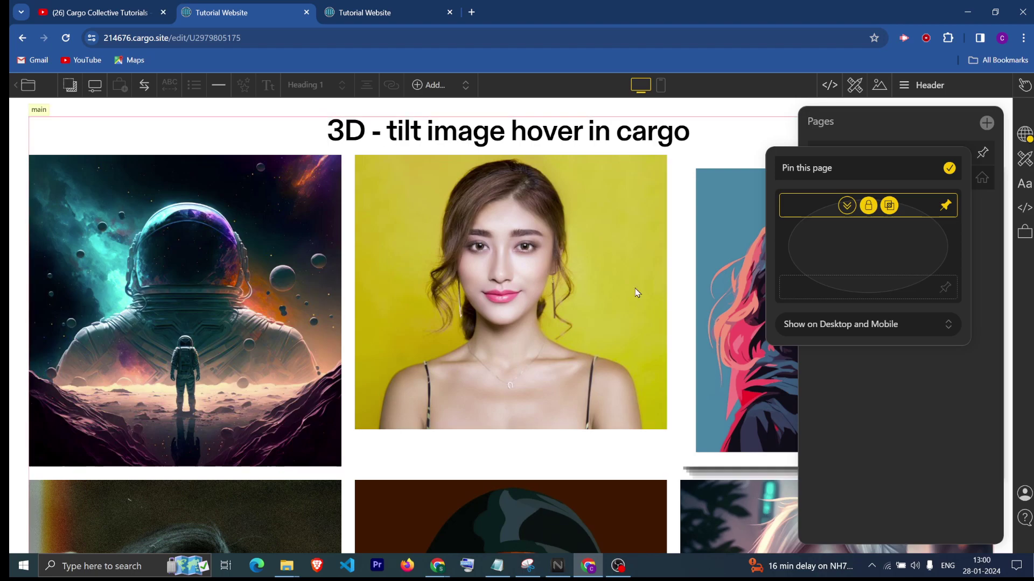
{"action": "scroll", "coordinate": [624, 322], "scroll_direction": "down", "scroll_amount": 1}
{"action": "scroll", "coordinate": [690, 366], "scroll_direction": "up", "scroll_amount": 1}
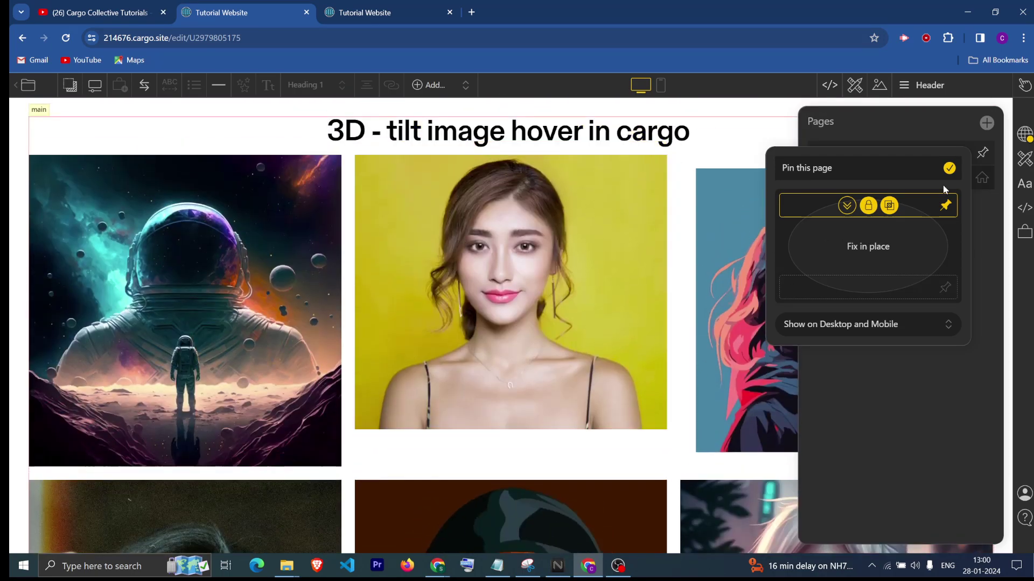
{"action": "left_click", "coordinate": [891, 126]}
Publish the site and reload the live site to check the pinned header.
{"action": "left_click", "coordinate": [1019, 135]}
{"action": "key", "text": "ctrl+p"}
{"action": "left_click", "coordinate": [355, 12]}
{"action": "left_click", "coordinate": [66, 38]}
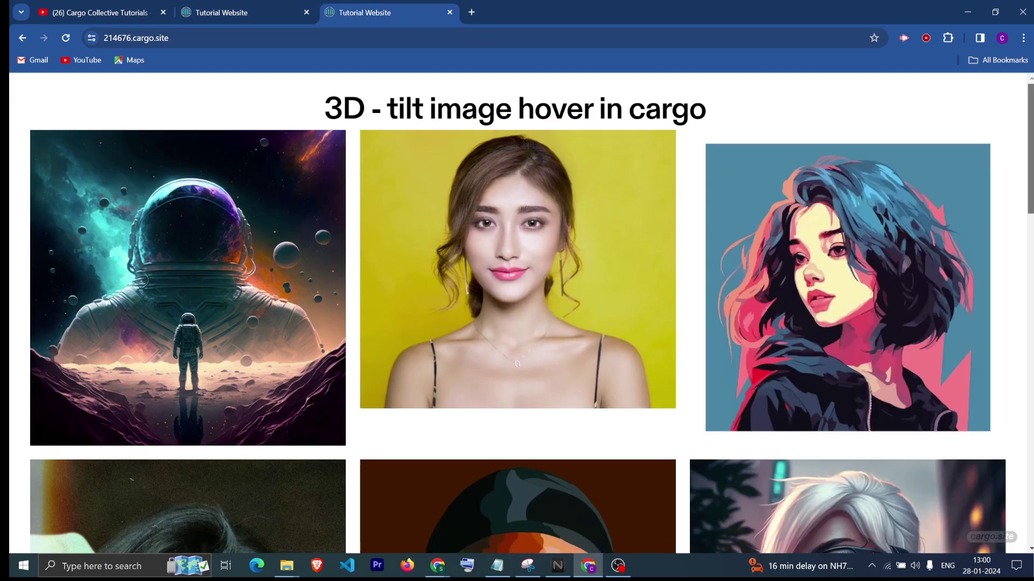
{"action": "scroll", "coordinate": [1019, 160], "scroll_direction": "down", "scroll_amount": 10}
{"action": "scroll", "coordinate": [517, 313], "scroll_direction": "up", "scroll_amount": 10}
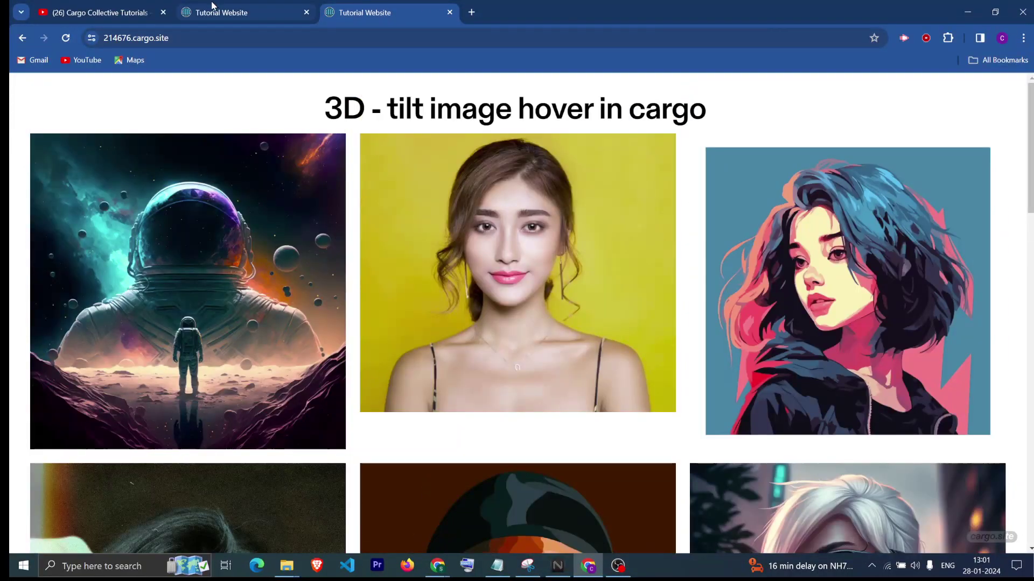
{"action": "left_click", "coordinate": [212, 8]}
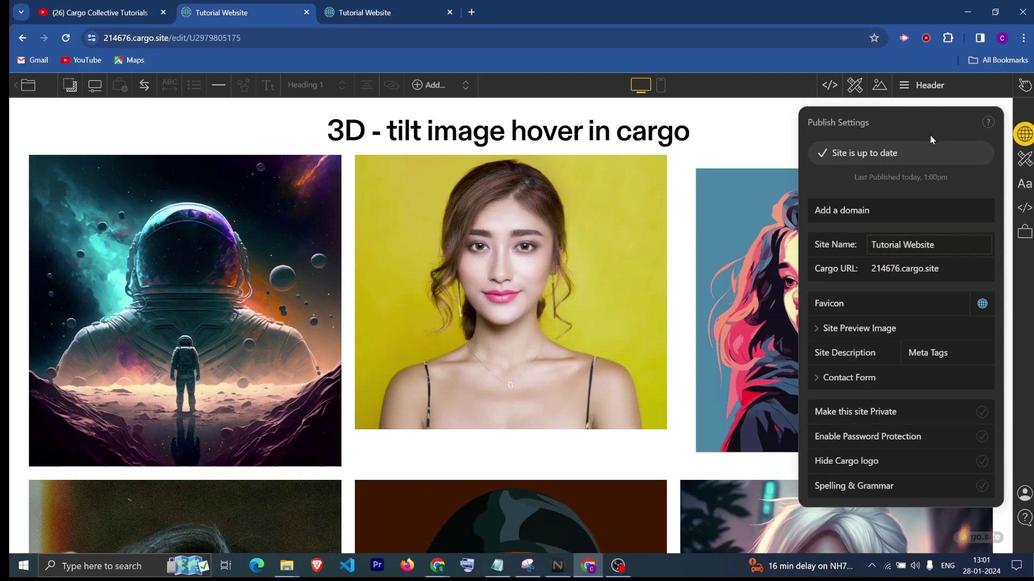
Select the Header page's id in its page CSS, then open the site-wide CSS stylesheet.
{"action": "left_click", "coordinate": [905, 87]}
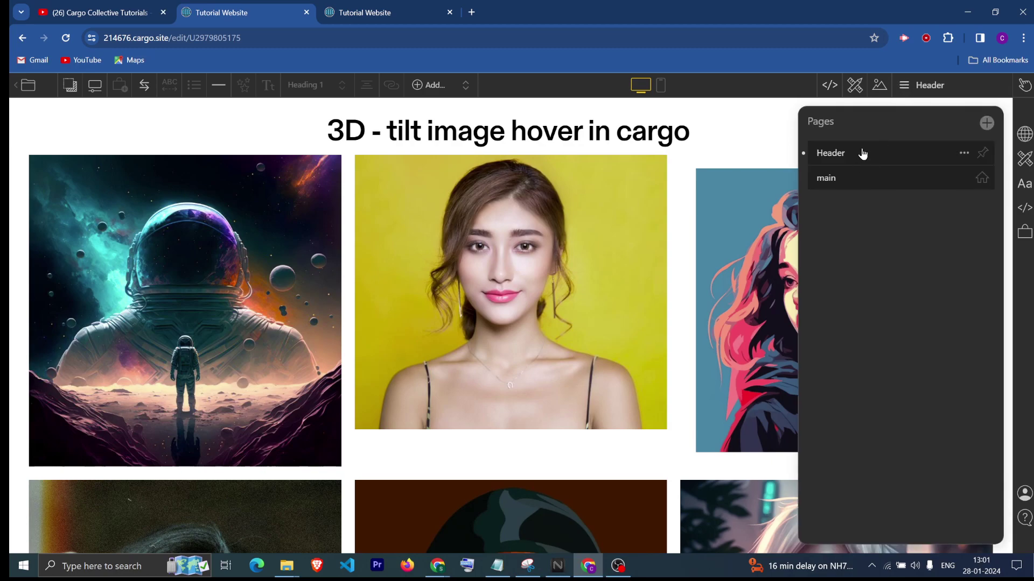
{"action": "left_click", "coordinate": [857, 89]}
{"action": "left_click", "coordinate": [832, 88]}
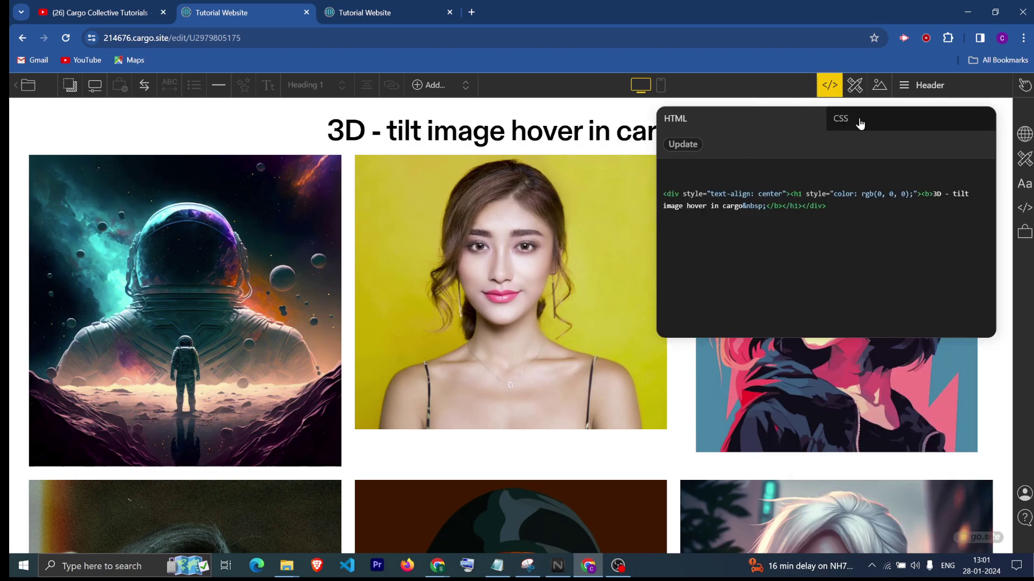
{"action": "left_click", "coordinate": [783, 104]}
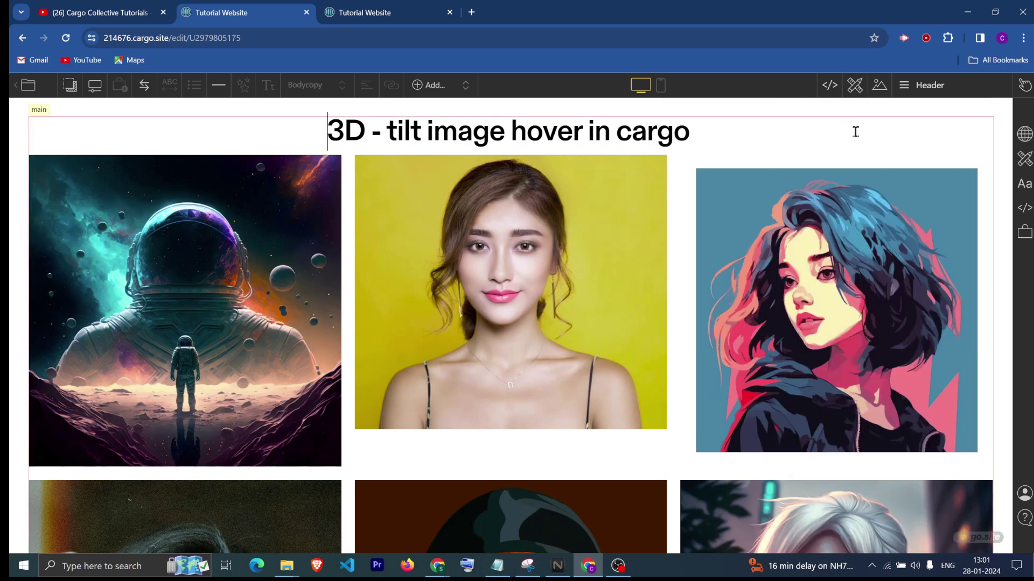
{"action": "left_click", "coordinate": [829, 85]}
{"action": "left_click", "coordinate": [853, 118]}
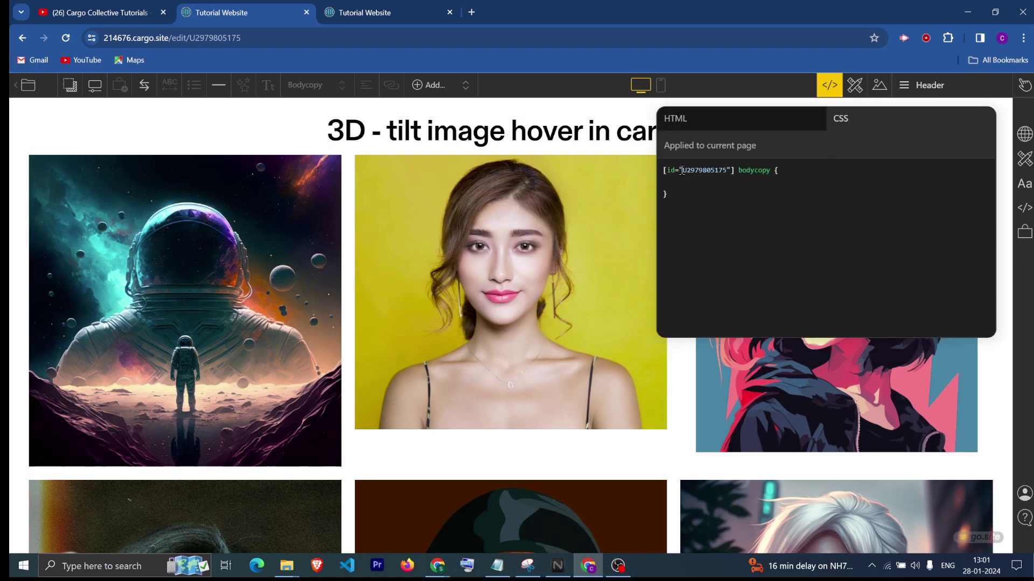
{"action": "left_click_drag", "start_coordinate": [681, 170], "coordinate": [723, 172]}
{"action": "left_click", "coordinate": [1022, 210]}
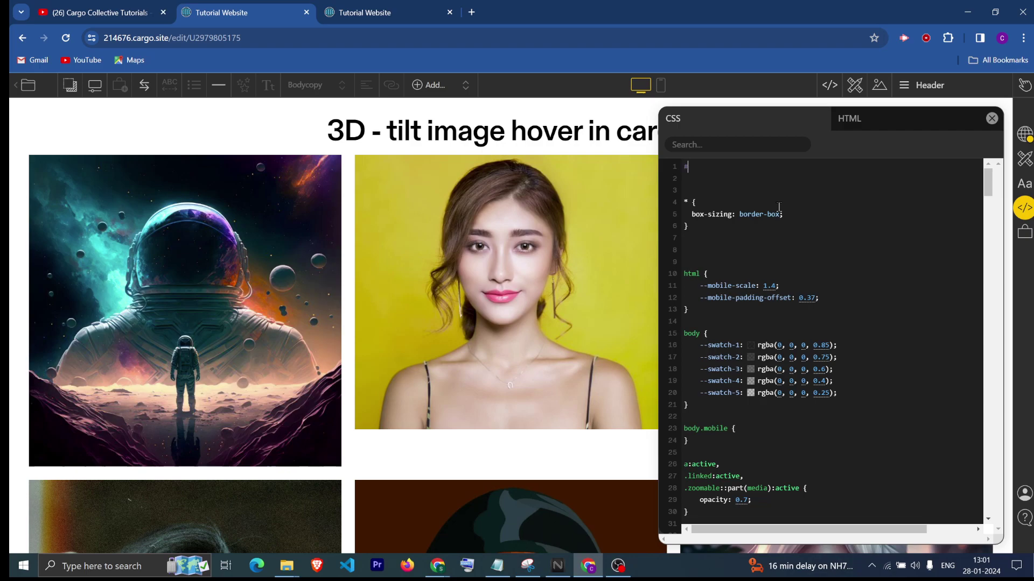
{"action": "key", "text": "ctrl+v"}
{"action": "type", "text": "{"}
{"action": "key", "text": "Return"}
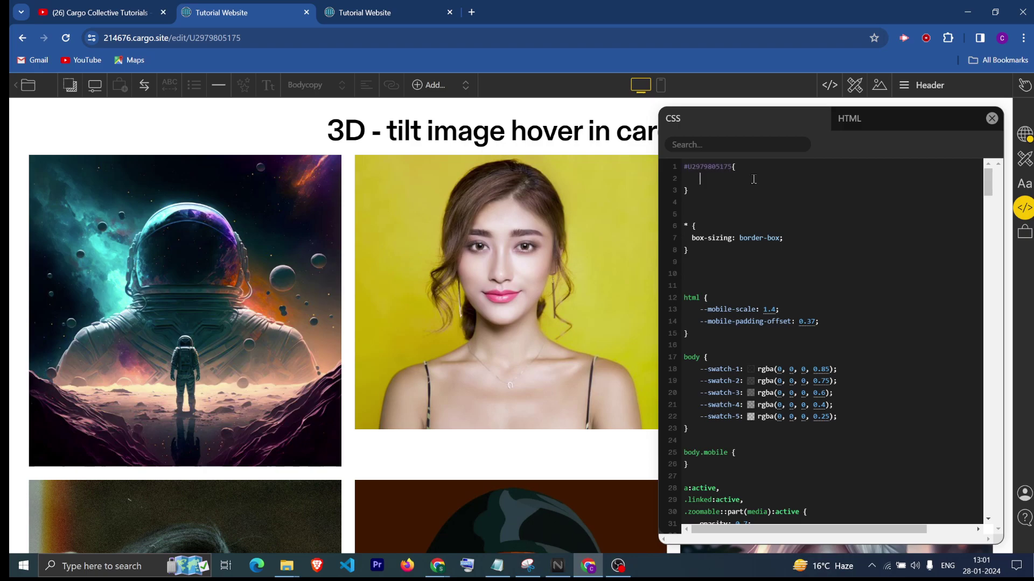
{"action": "type", "text": "mix"}
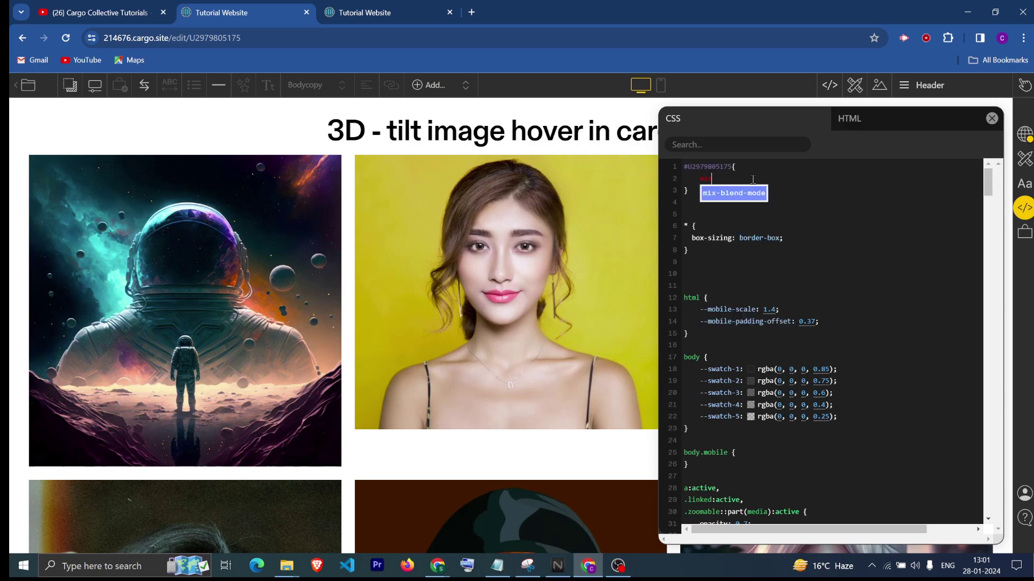
{"action": "key", "text": "Return"}
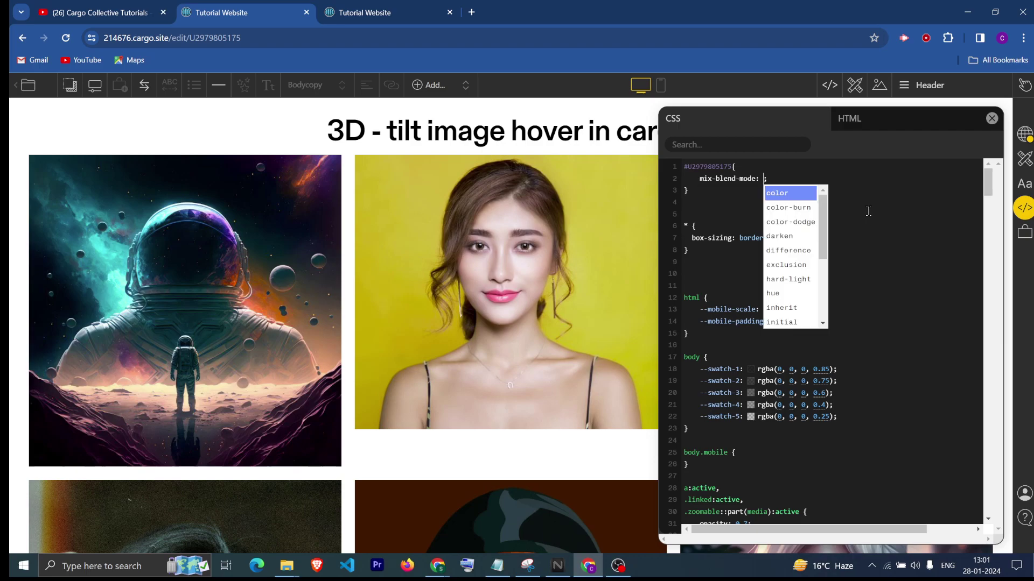
{"action": "type", "text": "fi"}
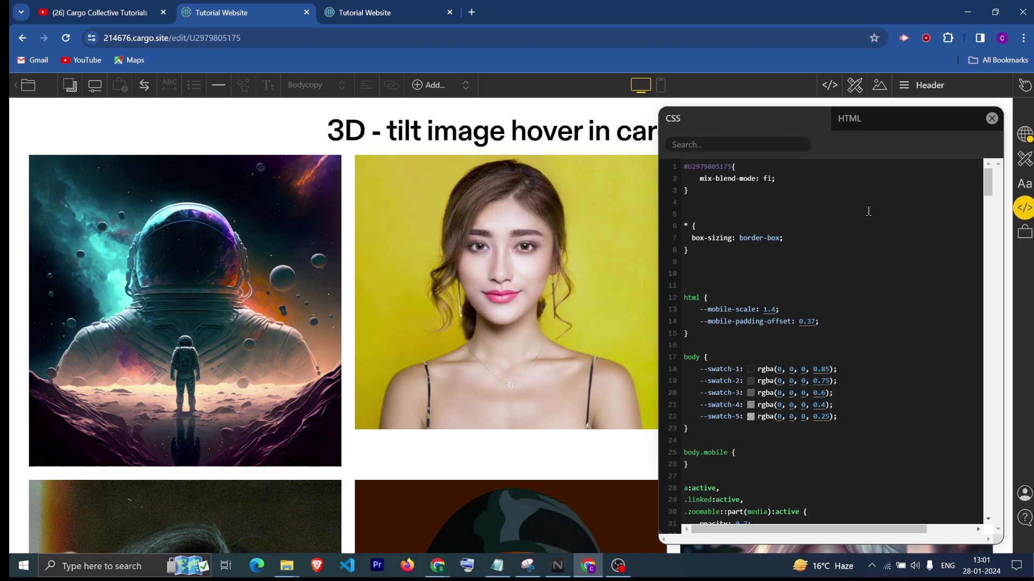
{"action": "key", "text": "BackSpace"}
{"action": "key", "text": "BackSpace"}
{"action": "type", "text": "d"}
{"action": "key", "text": "Down"}
{"action": "key", "text": "Return"}
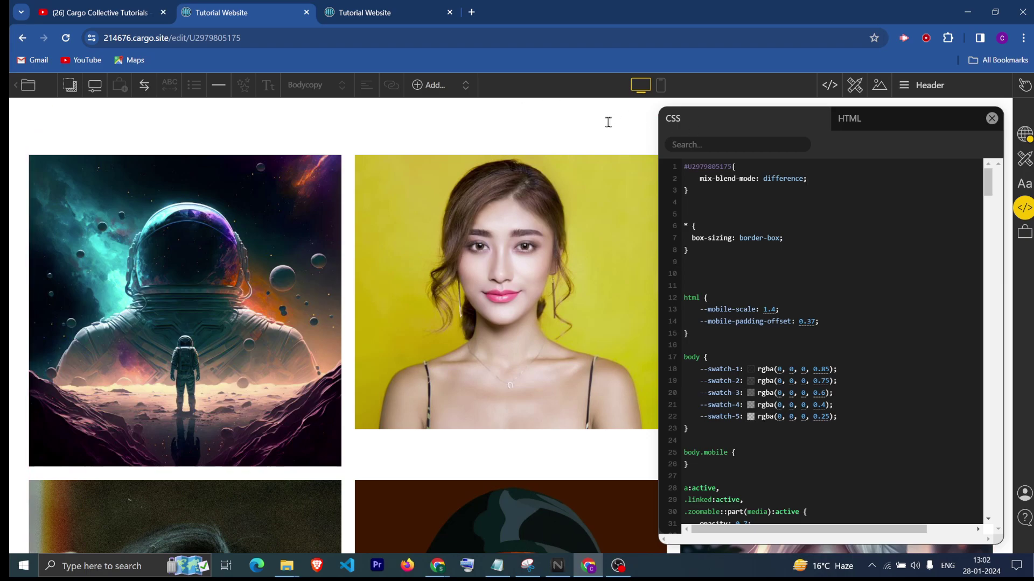
Select the header title and try a grey text colour.
{"action": "left_click", "coordinate": [587, 120]}
{"action": "left_click", "coordinate": [910, 85]}
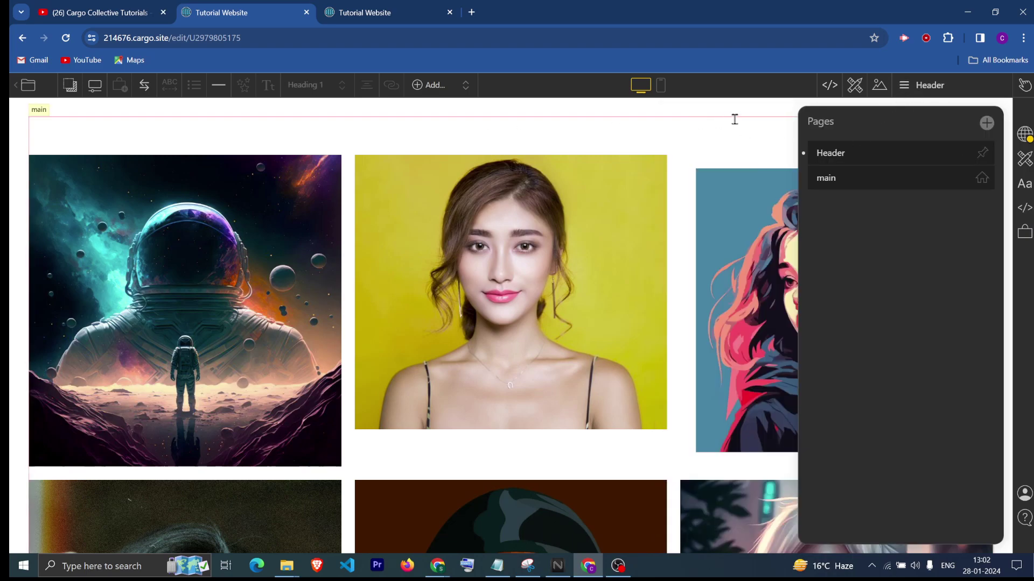
{"action": "left_click", "coordinate": [527, 118]}
{"action": "left_click_drag", "start_coordinate": [526, 119], "coordinate": [286, 120]}
{"action": "left_click", "coordinate": [276, 90]}
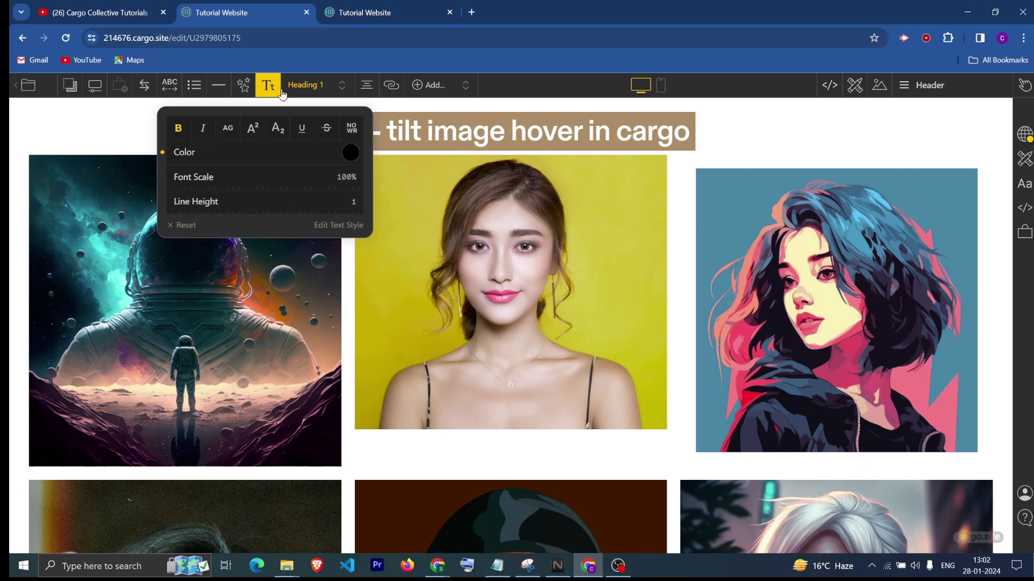
{"action": "left_click", "coordinate": [351, 154]}
{"action": "left_click", "coordinate": [253, 225]}
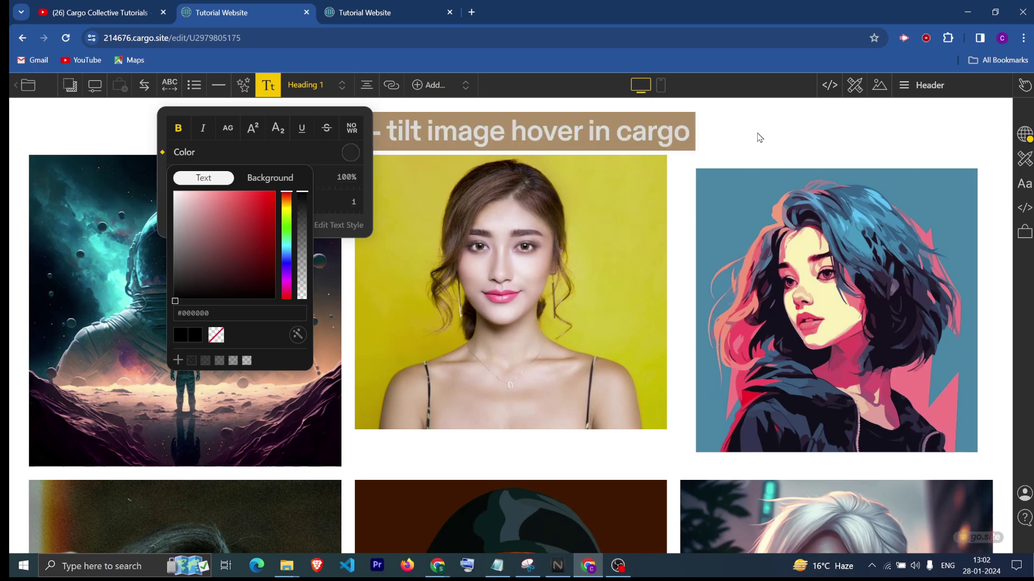
{"action": "left_click", "coordinate": [800, 120]}
{"action": "left_click", "coordinate": [745, 129]}
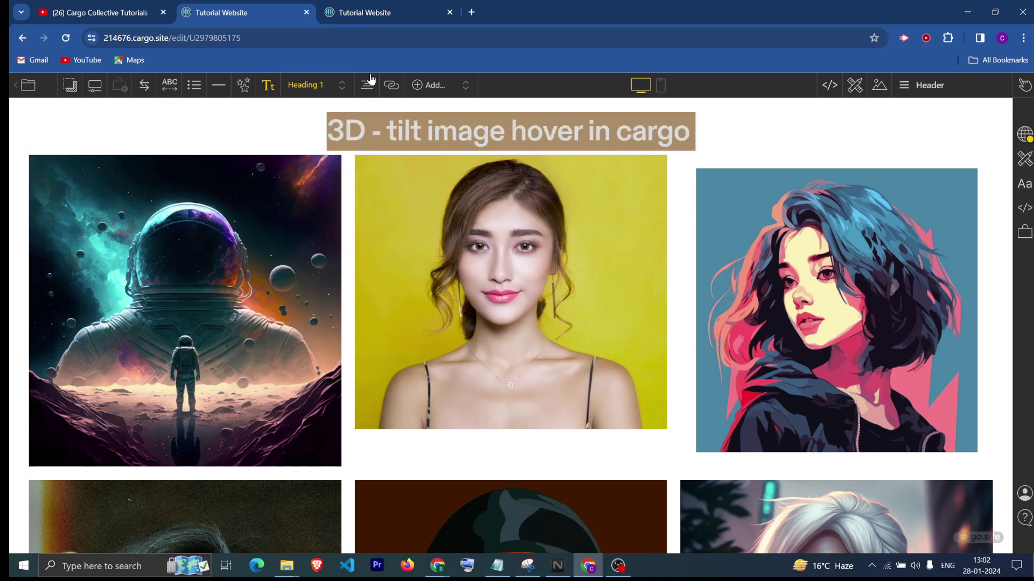
Set the header title's text colour back to black.
{"action": "left_click", "coordinate": [278, 92]}
{"action": "left_click", "coordinate": [351, 155]}
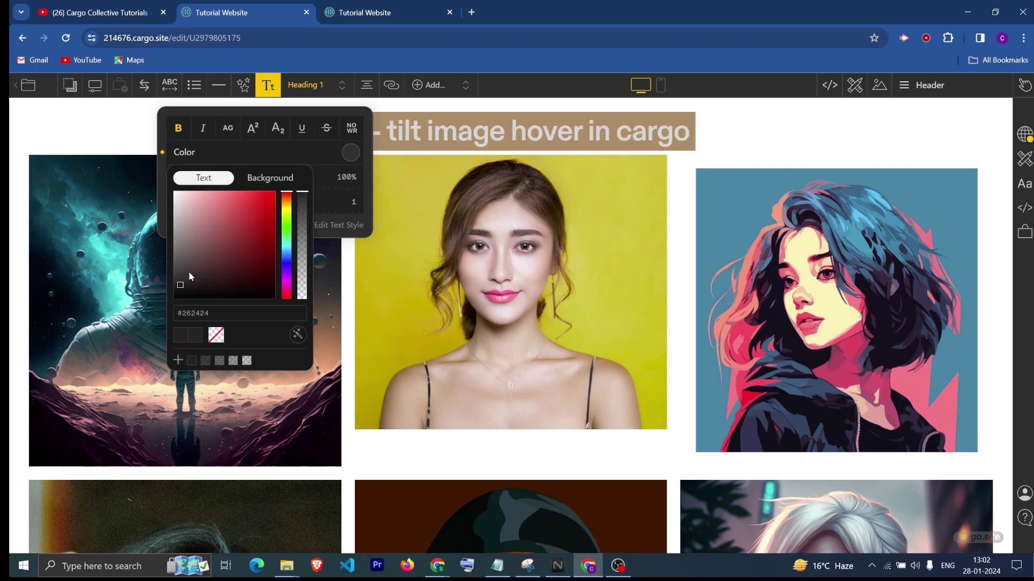
{"action": "left_click_drag", "start_coordinate": [176, 293], "coordinate": [169, 295]}
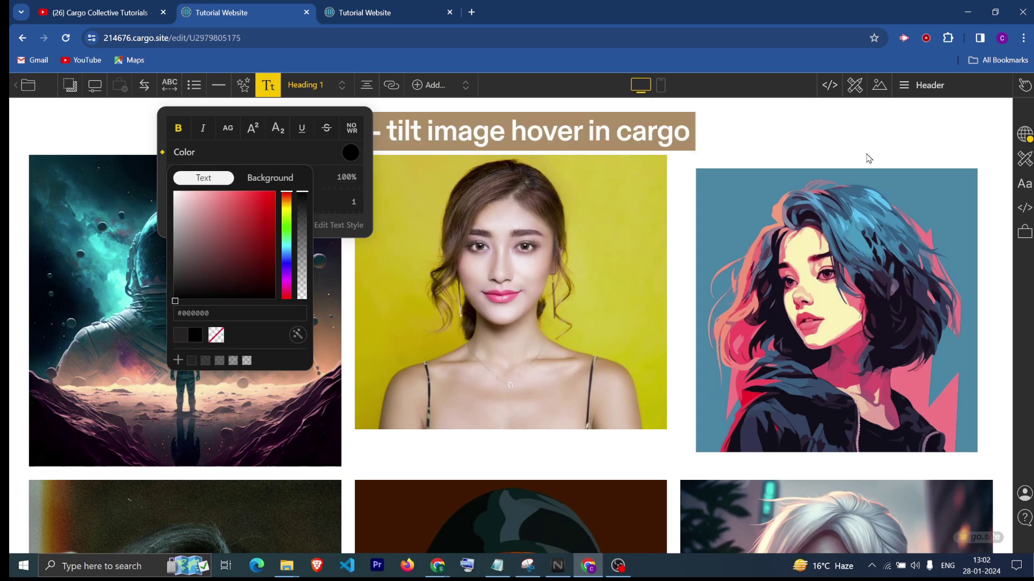
{"action": "left_click", "coordinate": [803, 122]}
{"action": "left_click", "coordinate": [801, 122]}
Reselect the header title and set its text colour to white (#ffffff).
{"action": "left_click", "coordinate": [904, 85]}
{"action": "left_click", "coordinate": [840, 150]}
{"action": "left_click_drag", "start_coordinate": [692, 131], "coordinate": [323, 131]}
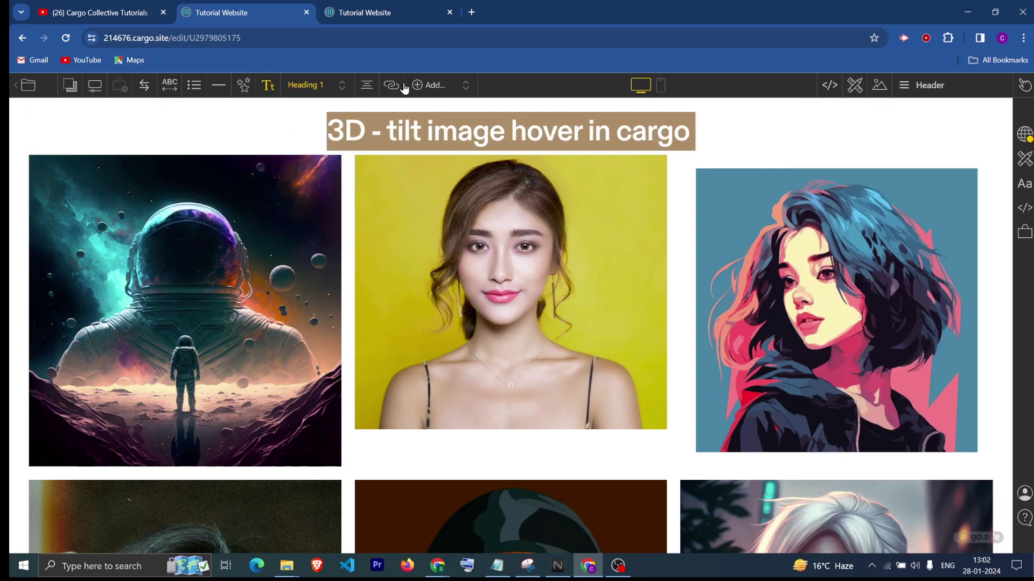
{"action": "left_click", "coordinate": [267, 86]}
{"action": "left_click", "coordinate": [349, 155]}
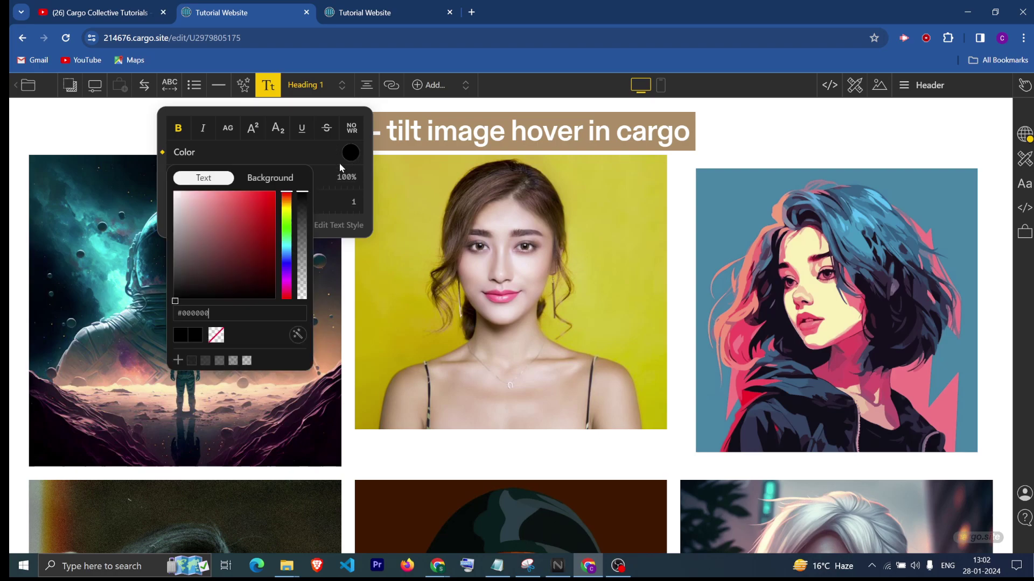
{"action": "left_click_drag", "start_coordinate": [220, 295], "coordinate": [174, 192]}
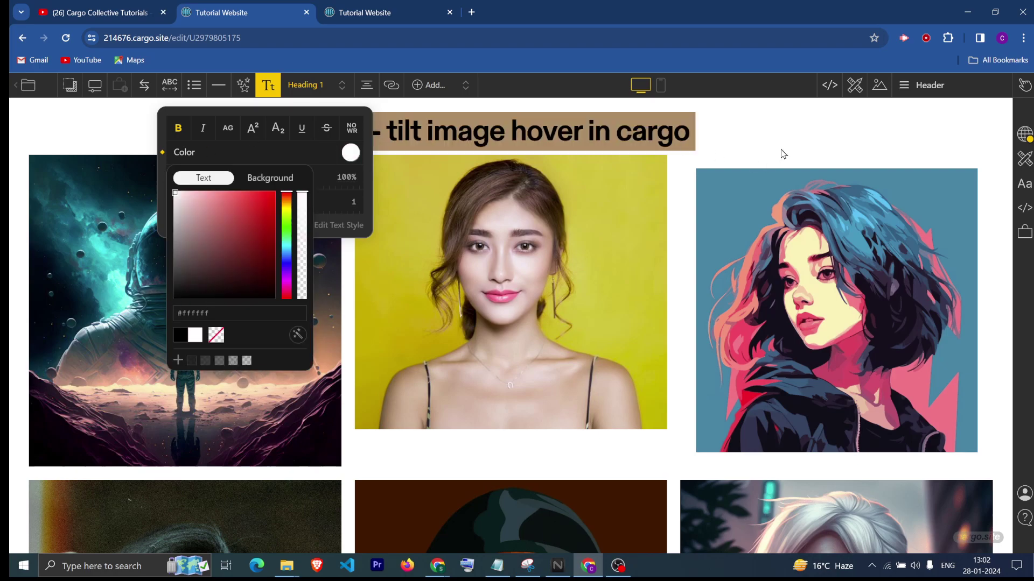
{"action": "left_click", "coordinate": [795, 130]}
{"action": "left_click", "coordinate": [820, 121]}
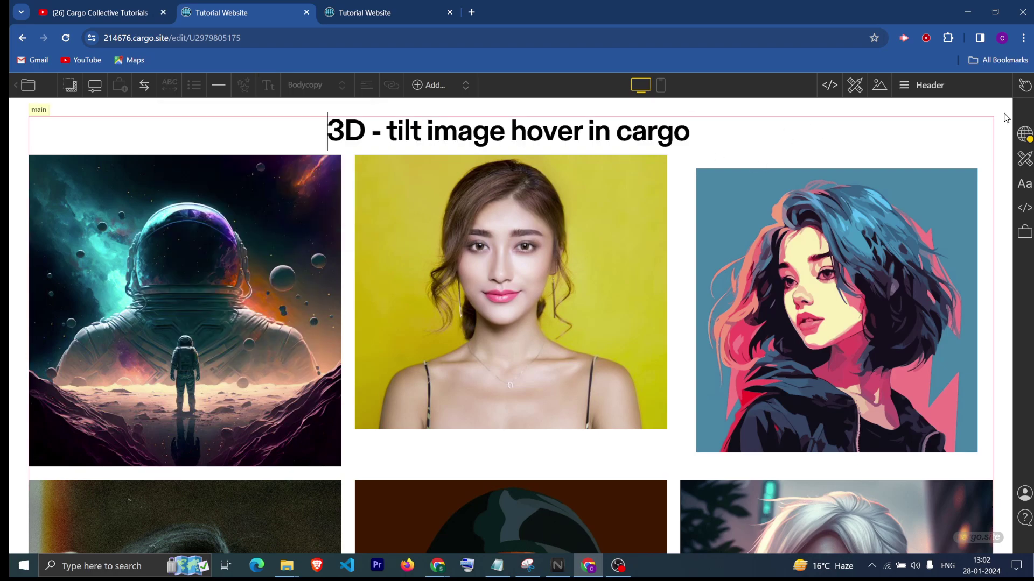
Publish the changes, reload the live site and scroll to check the fixed, blended header.
{"action": "left_click", "coordinate": [1024, 134]}
{"action": "left_click", "coordinate": [856, 153]}
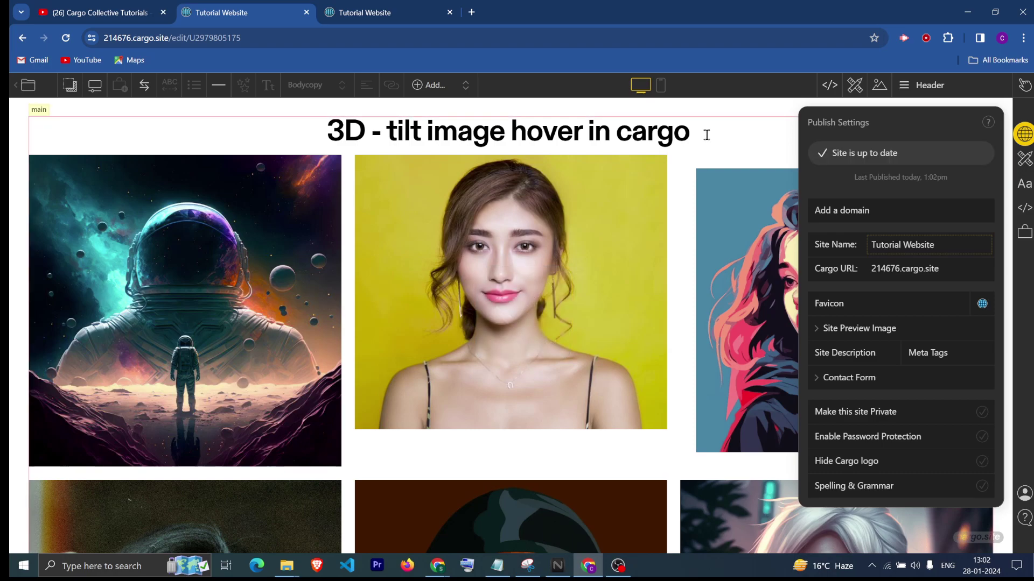
{"action": "left_click", "coordinate": [706, 135]}
{"action": "left_click", "coordinate": [385, 18]}
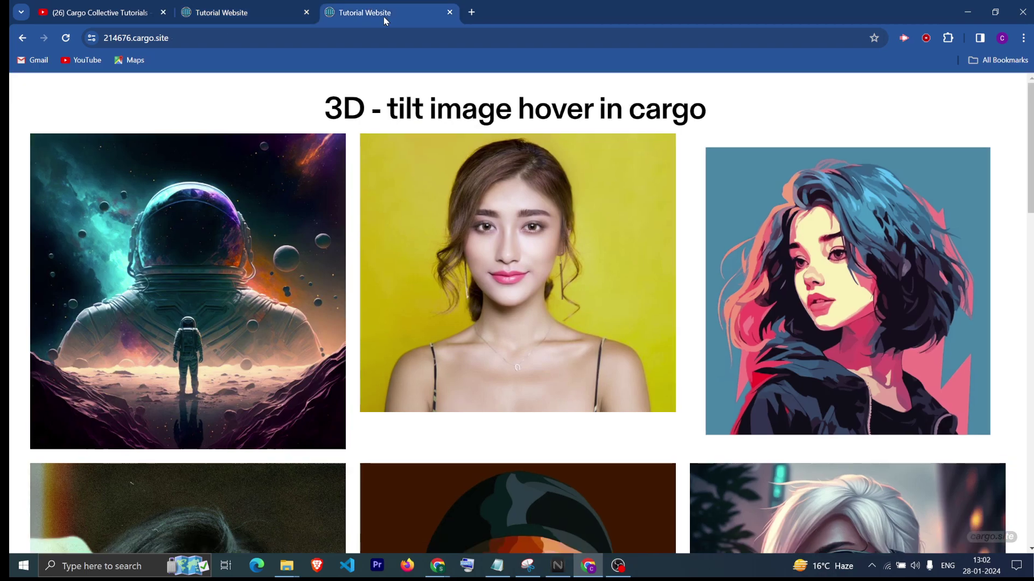
{"action": "left_click", "coordinate": [66, 38]}
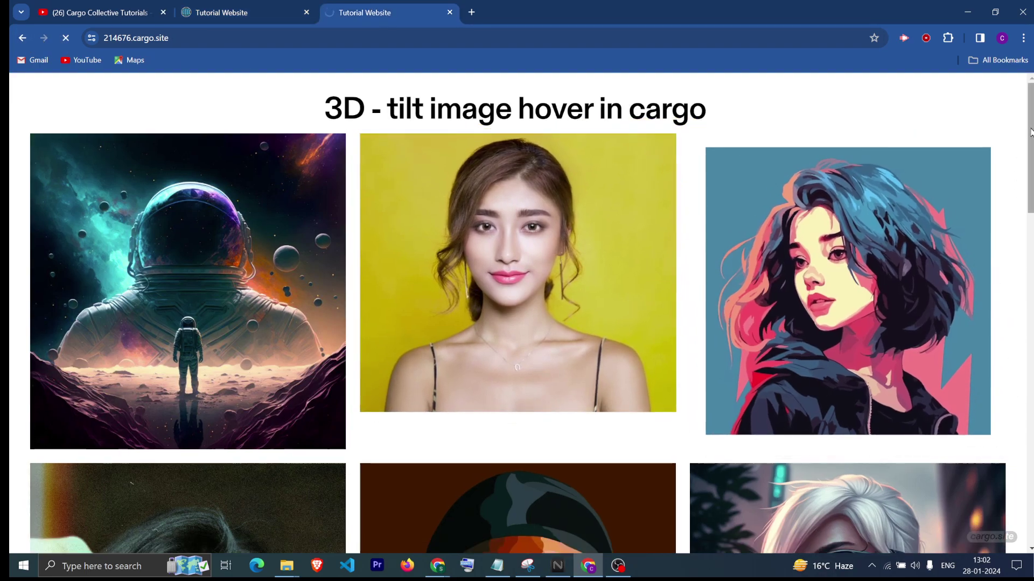
{"action": "left_click_drag", "start_coordinate": [1023, 136], "coordinate": [1022, 343]}
{"action": "left_click", "coordinate": [230, 6]}
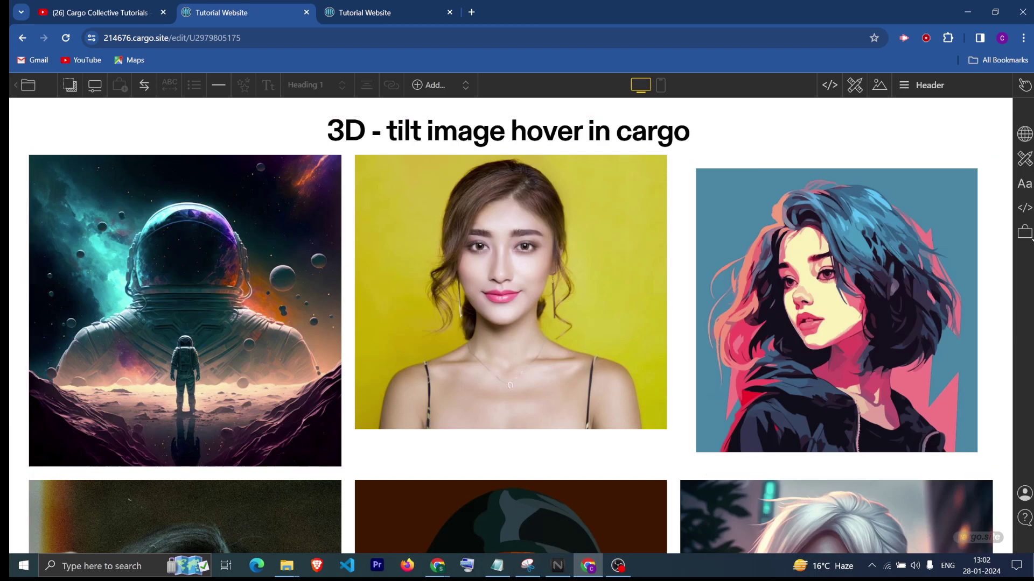
{"action": "left_click", "coordinate": [1024, 209]}
{"action": "double_click", "coordinate": [703, 166]}
{"action": "left_click", "coordinate": [725, 187]}
{"action": "double_click", "coordinate": [706, 166]}
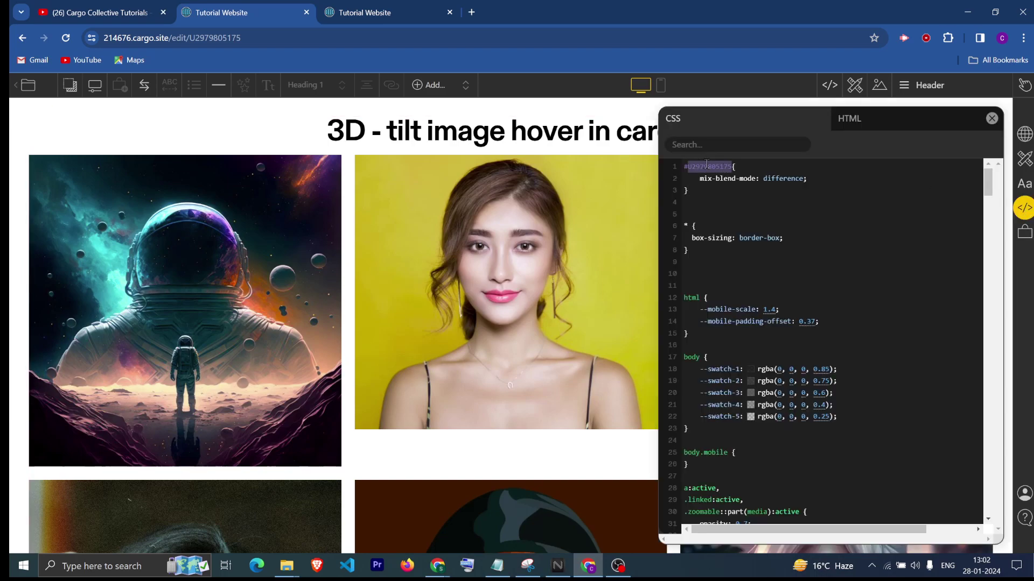
{"action": "left_click", "coordinate": [905, 88]}
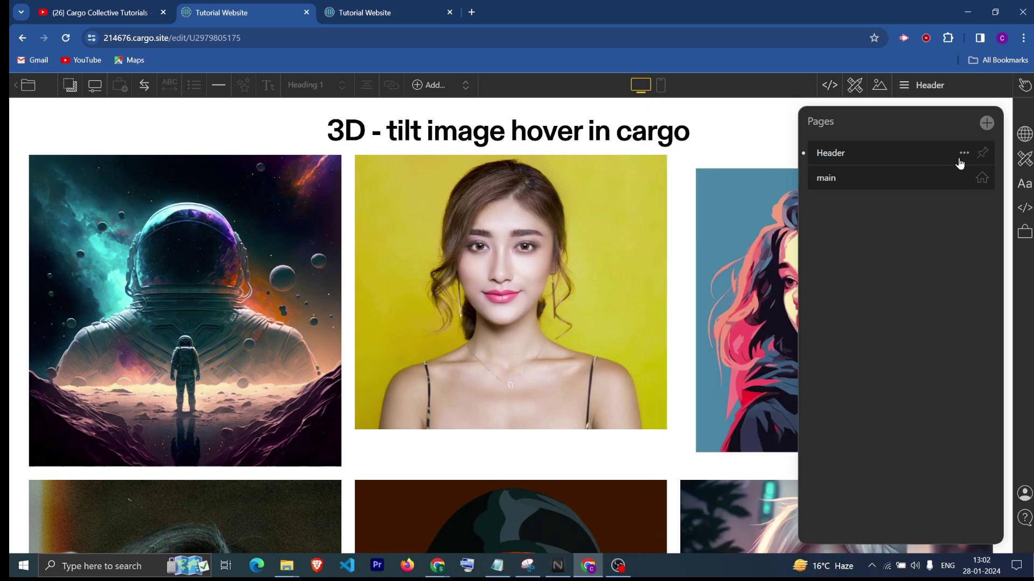